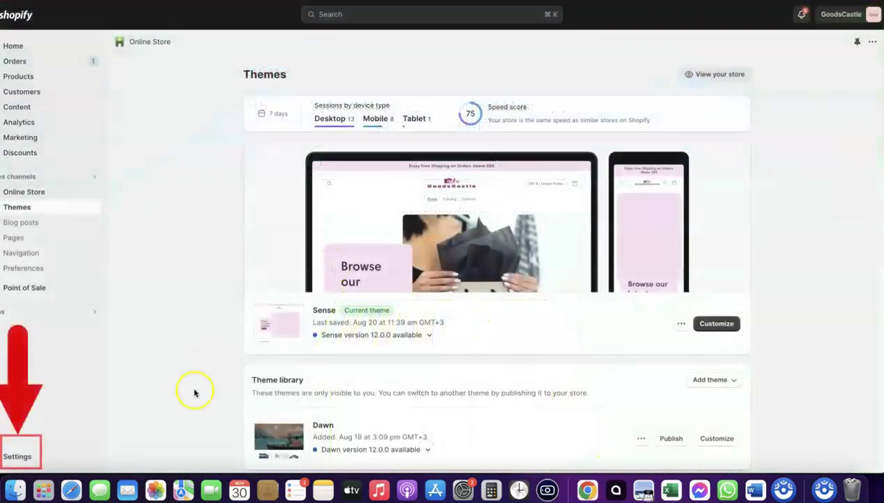
# Go to the store's Settings and open the Payments settings page.
pyautogui.click(15, 458)
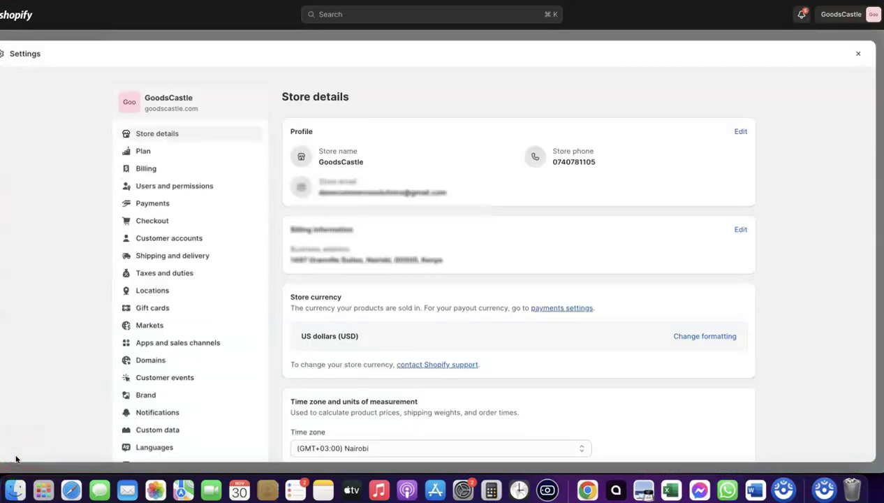
pyautogui.click(146, 206)
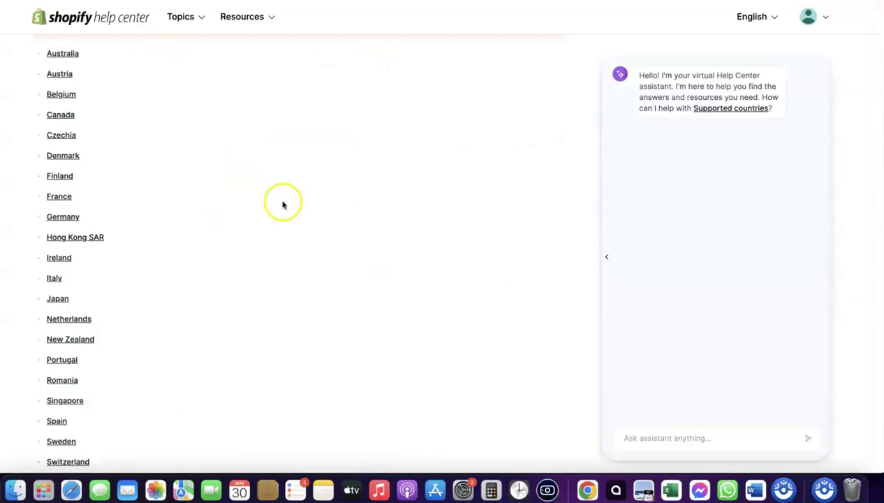
# Scroll through the Help Center list of countries supported by Shopify Payments.
pyautogui.scroll(4, 283, 203)
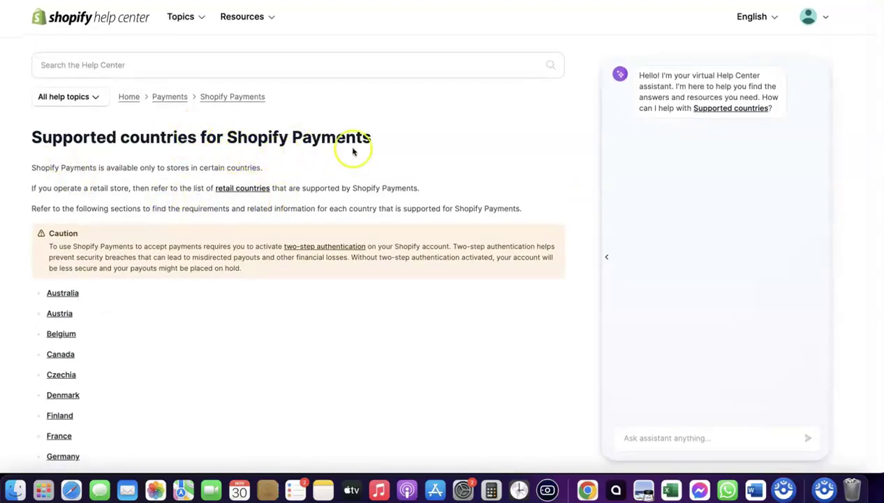
pyautogui.scroll(-4, 351, 150)
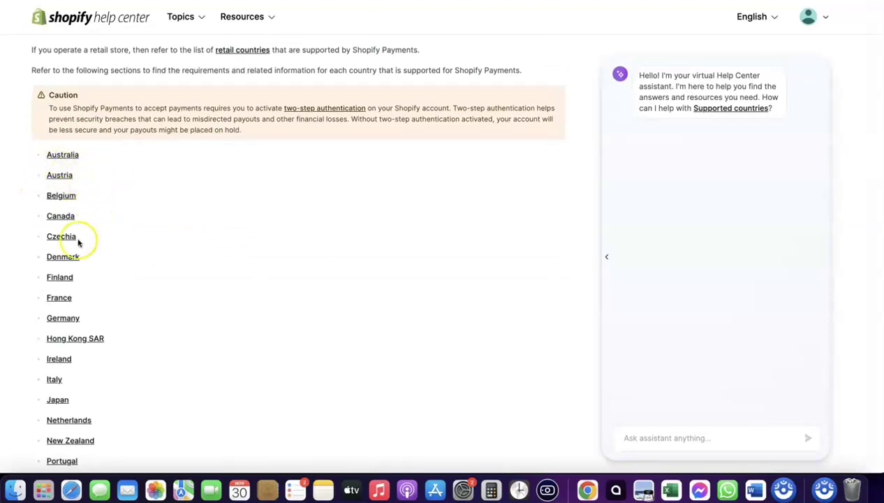
pyautogui.scroll(-2, 112, 259)
pyautogui.scroll(-2, 103, 256)
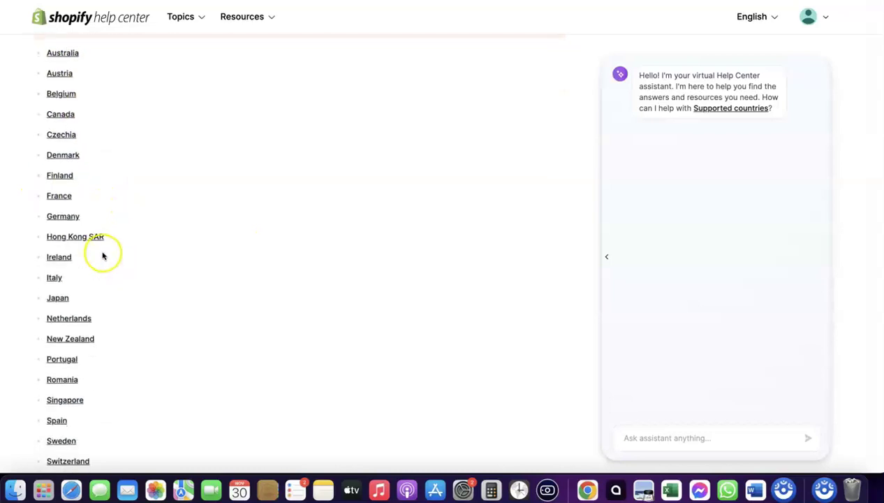
pyautogui.scroll(-1, 66, 335)
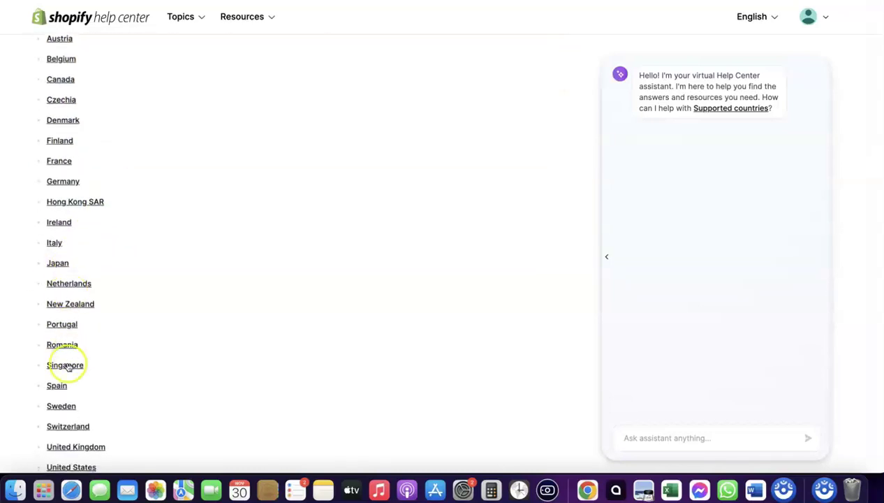
pyautogui.scroll(-3, 75, 356)
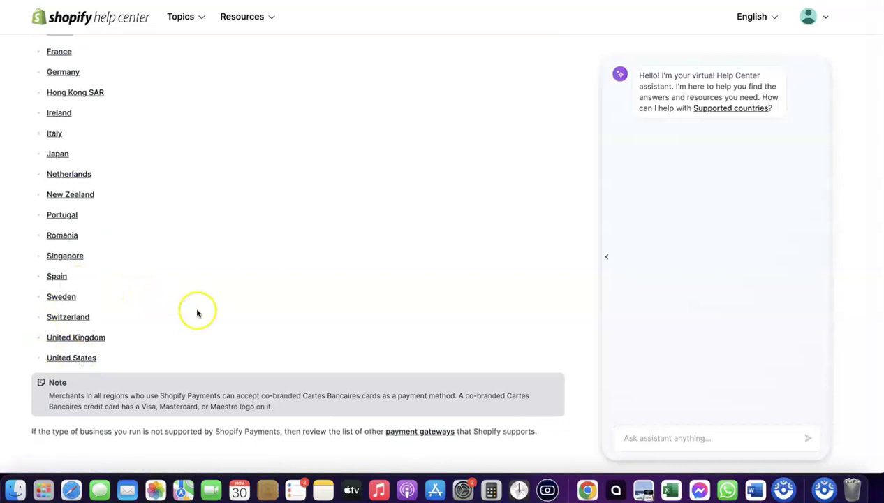
pyautogui.scroll(3, 197, 312)
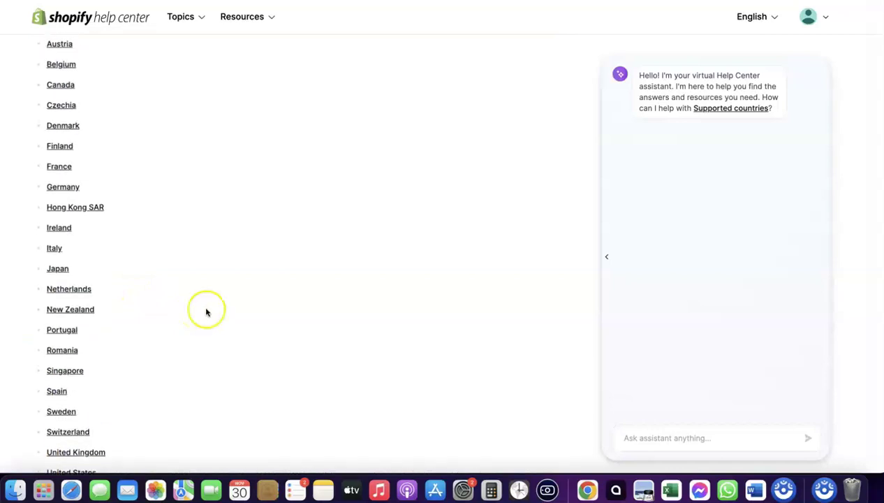
pyautogui.scroll(1, 67, 59)
pyautogui.scroll(2, 68, 59)
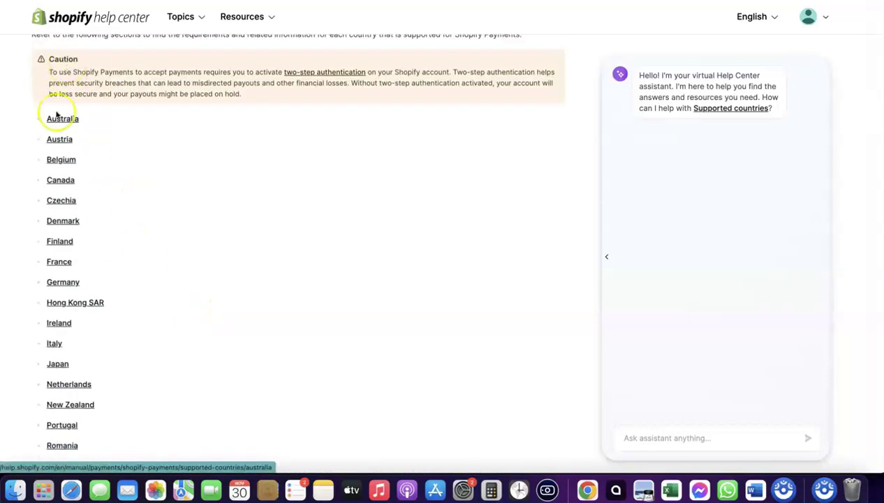
pyautogui.scroll(6, 163, 143)
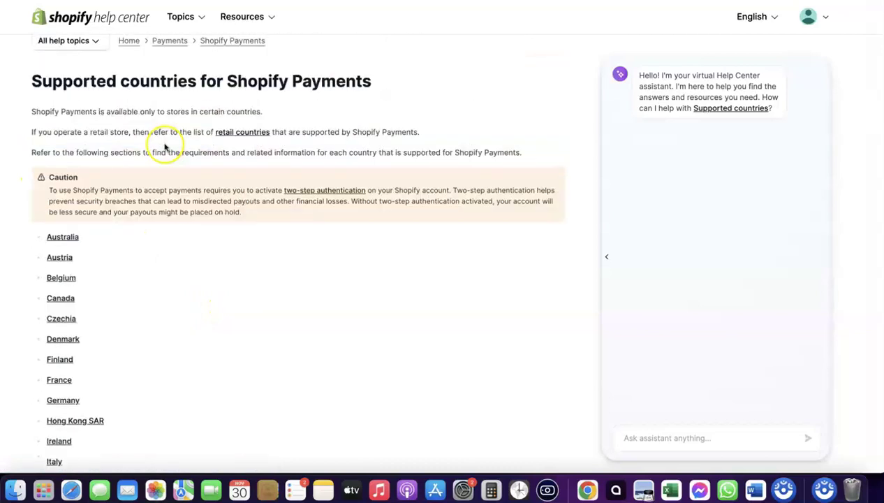
pyautogui.scroll(-10, 163, 138)
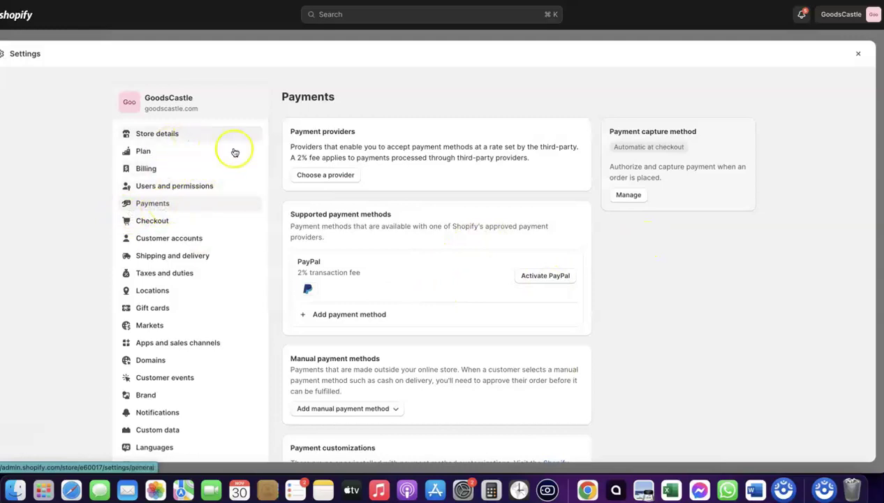
# Filter the third-party payment providers for 'Stripe' and select Stripe.
pyautogui.click(323, 176)
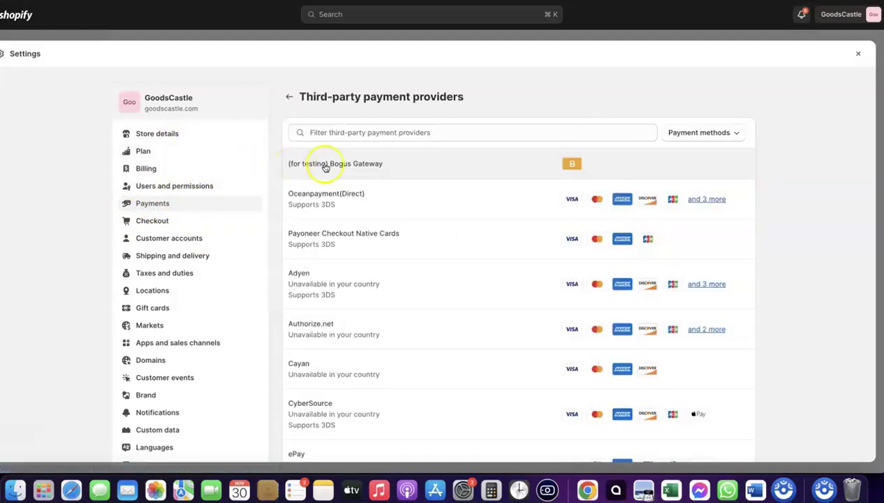
pyautogui.click(447, 132)
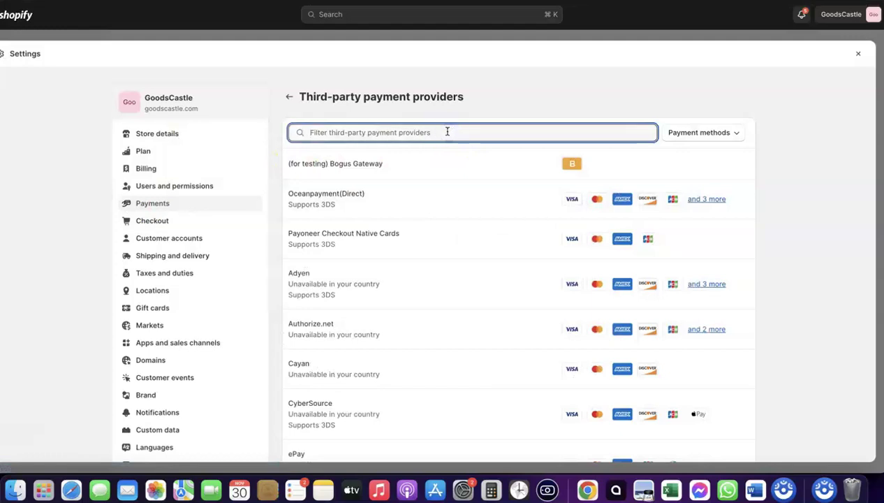
pyautogui.write('Stripe')
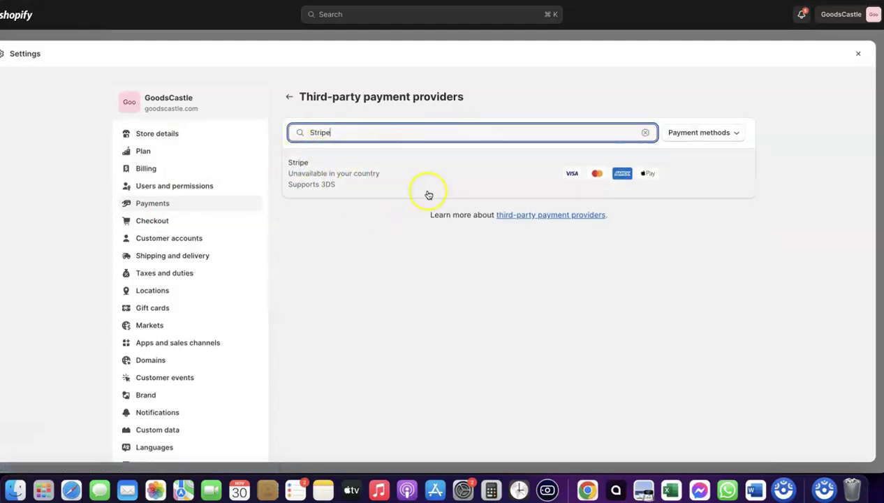
pyautogui.click(360, 174)
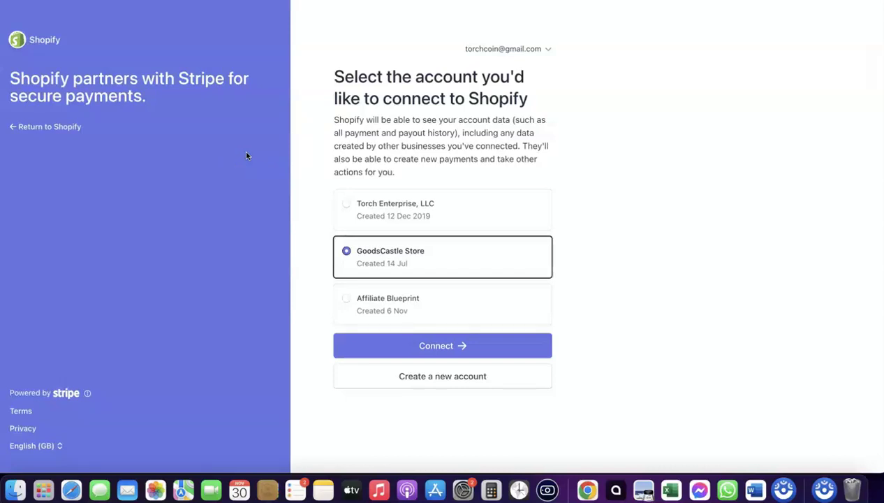
pyautogui.click(364, 81)
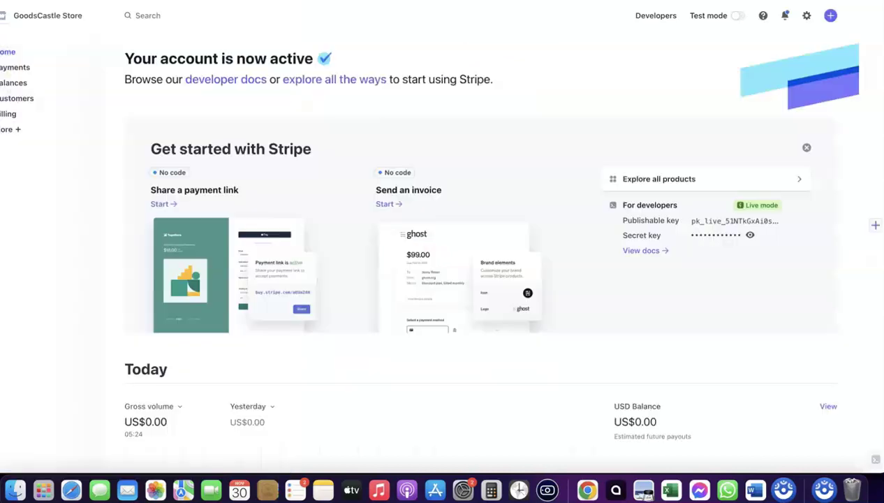
pyautogui.click(84, 15)
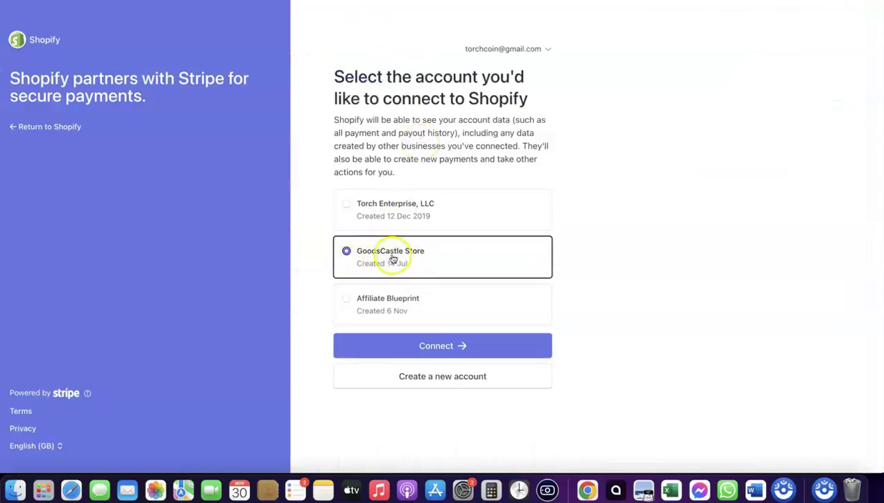
pyautogui.click(439, 347)
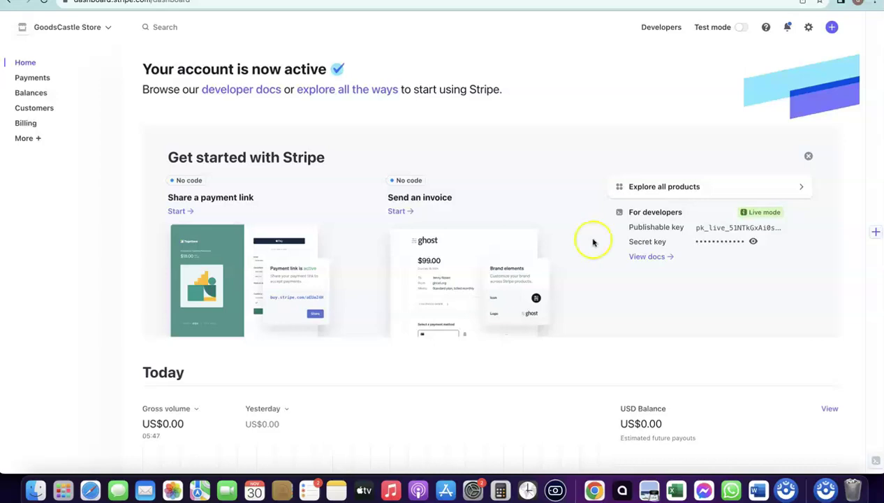
# Switch browser tabs back to the Shopify payments settings.
pyautogui.hotkey('ctrl', 'Tab')
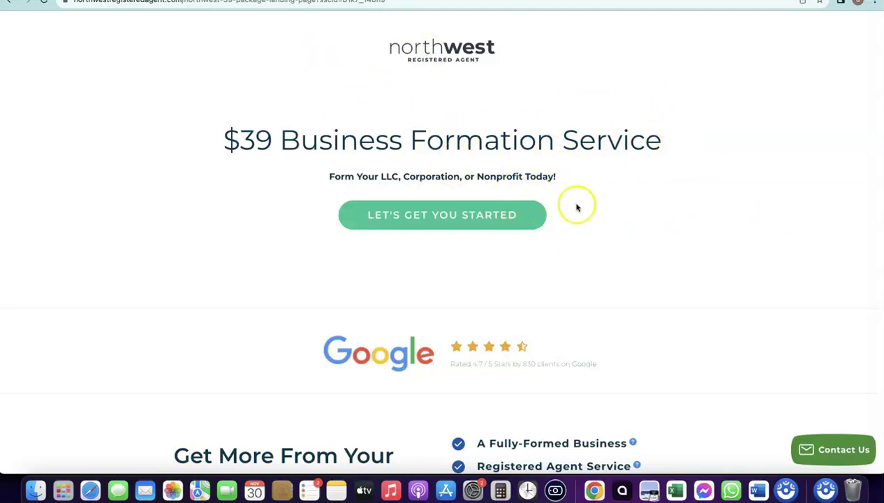
# Start the Northwest Registered Agent business formation order.
pyautogui.click(435, 214)
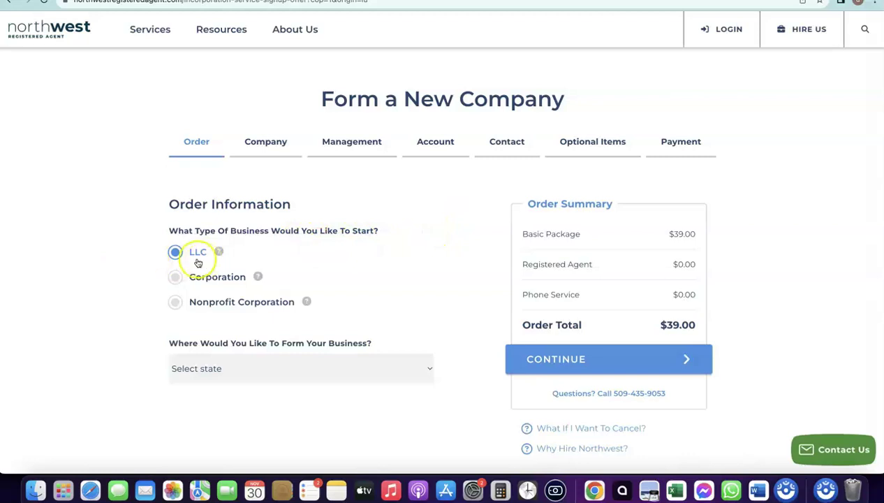
pyautogui.scroll(-1, 210, 251)
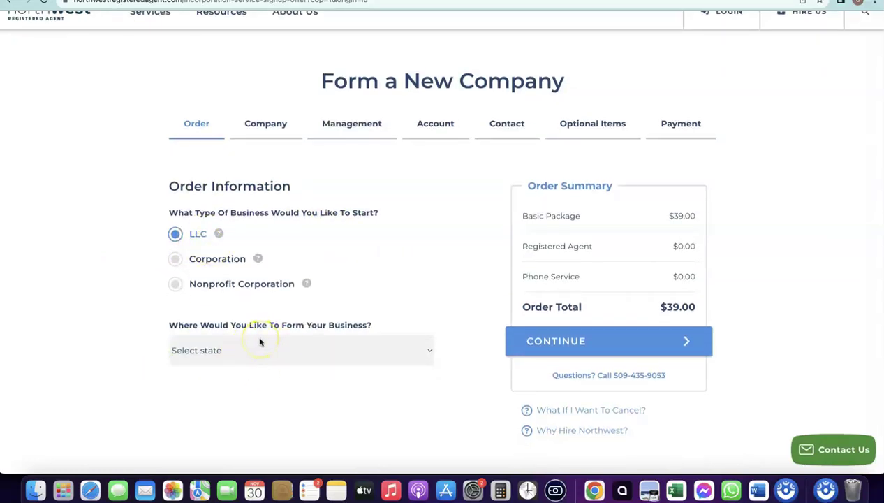
pyautogui.click(250, 346)
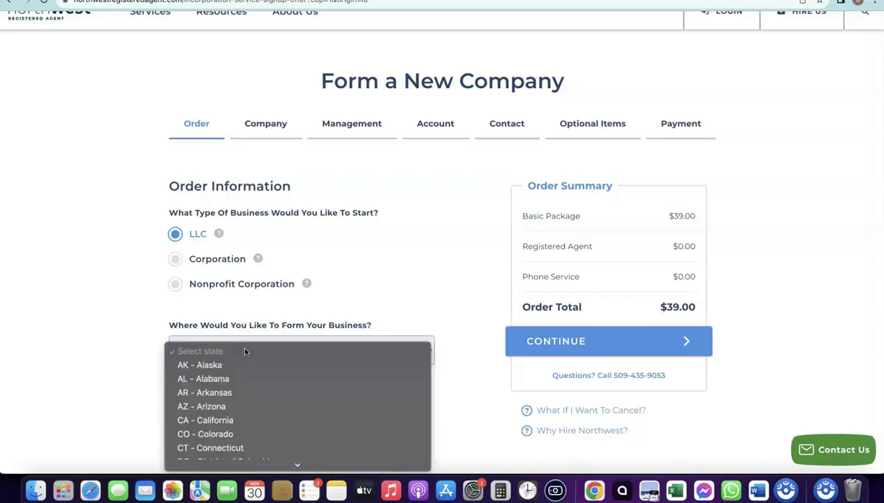
pyautogui.click(99, 295)
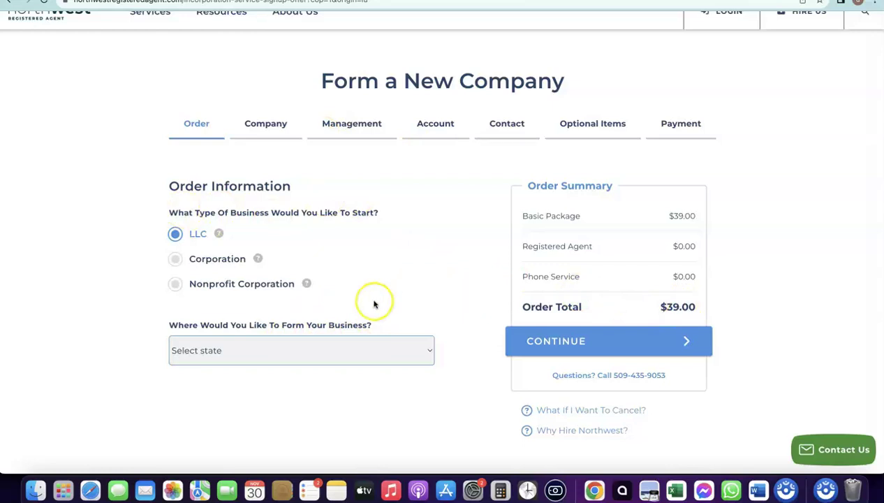
# Choose NM - New Mexico with 6 Day Processing ($89.00 total) and continue.
pyautogui.click(306, 355)
pyautogui.scroll(-10, 307, 357)
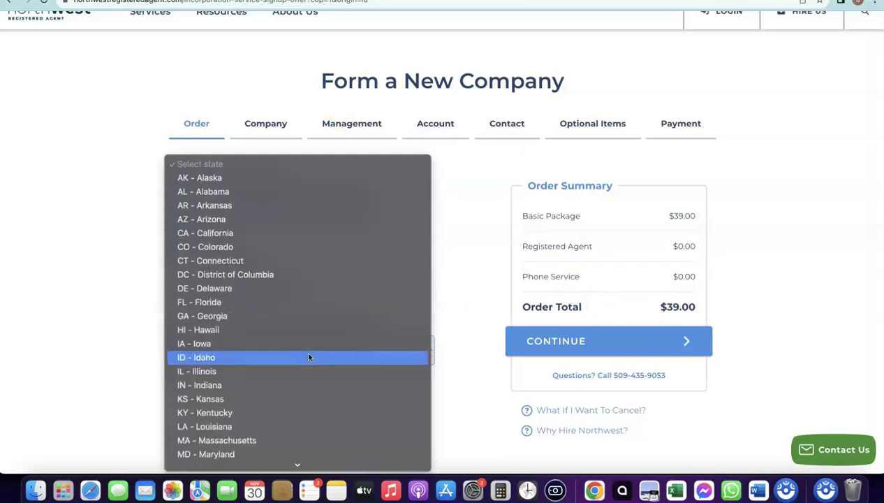
pyautogui.scroll(-10, 207, 320)
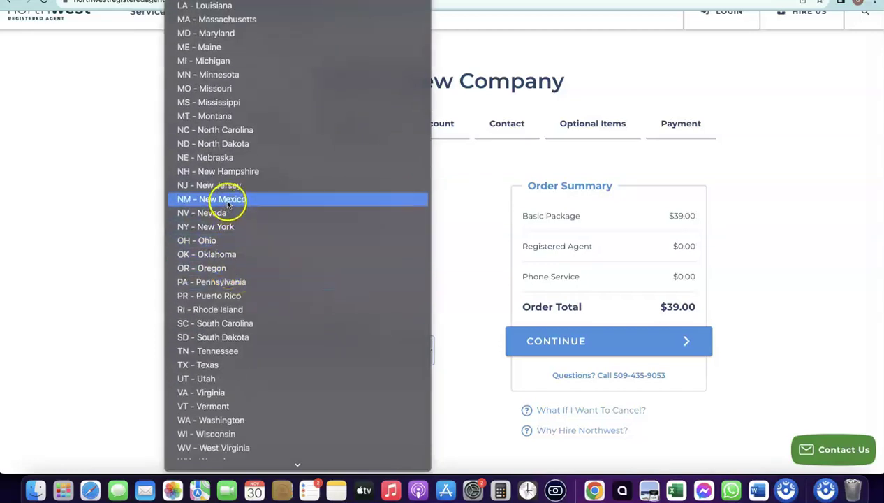
pyautogui.click(223, 199)
pyautogui.scroll(-1, 363, 280)
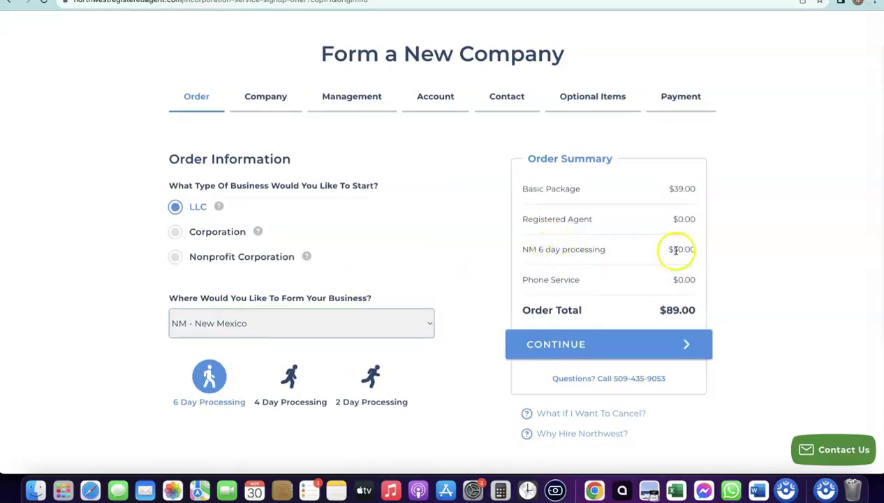
pyautogui.scroll(5, 671, 248)
pyautogui.hscroll(-3, 671, 249)
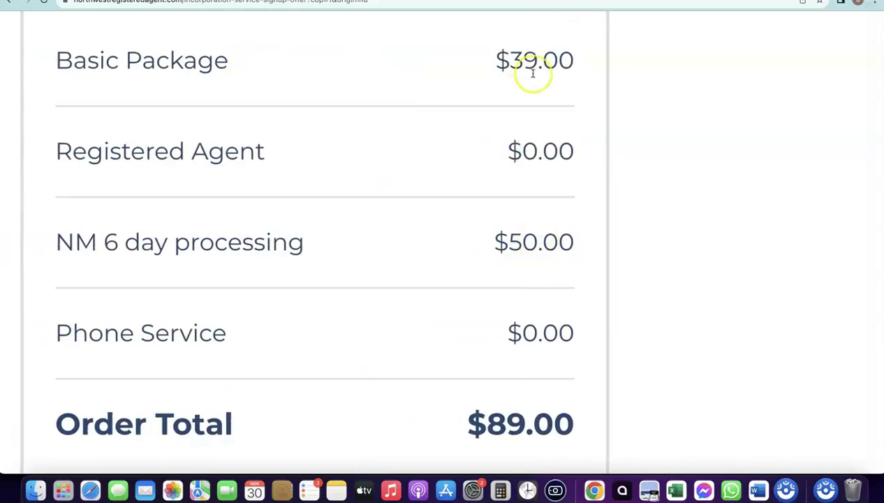
pyautogui.scroll(-5, 509, 62)
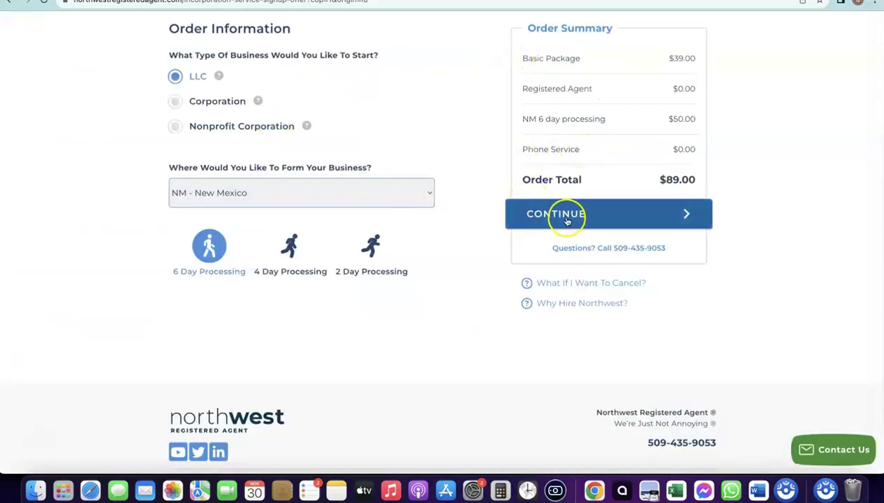
pyautogui.click(570, 216)
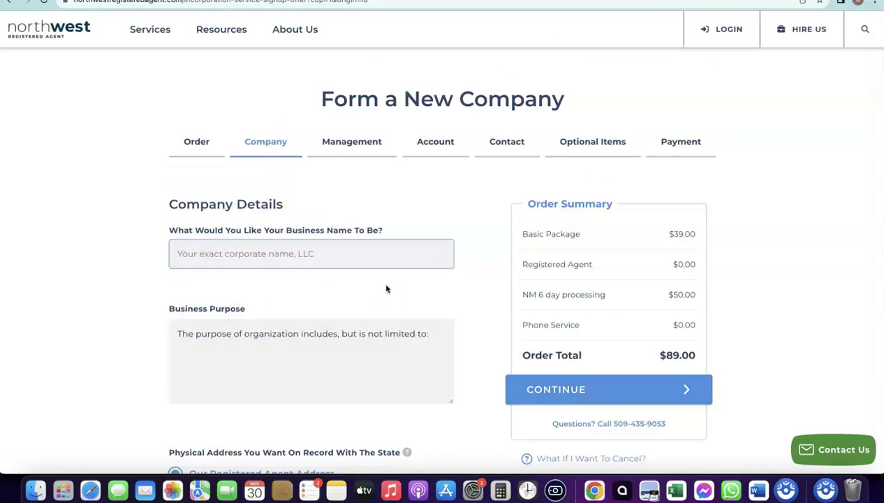
# Name the business 'Dropshipping Hustle', append 'Dropshipping and eCommerce' to its purpose, and continue.
pyautogui.click(343, 253)
pyautogui.write('Dropshipping Hustle')
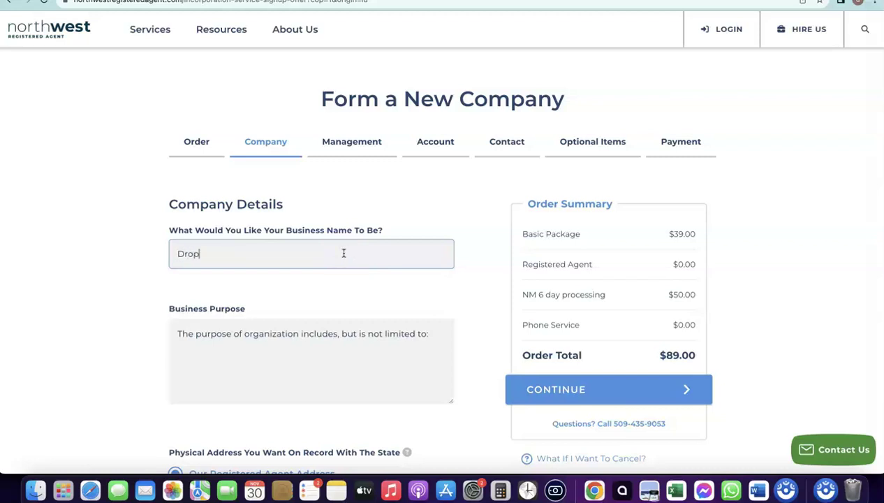
pyautogui.click(316, 322)
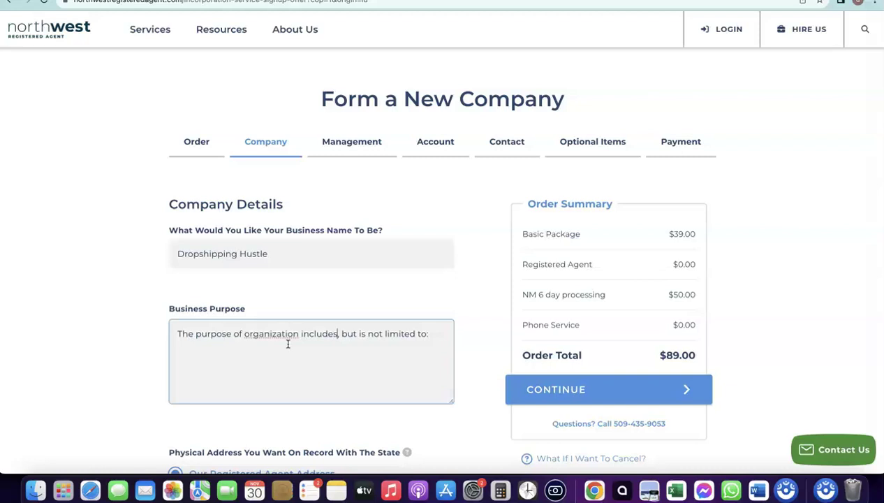
pyautogui.click(442, 332)
pyautogui.write('Dr')
pyautogui.press('BackSpace')
pyautogui.press('BackSpace')
pyautogui.write('Dropshipping and eCommerce')
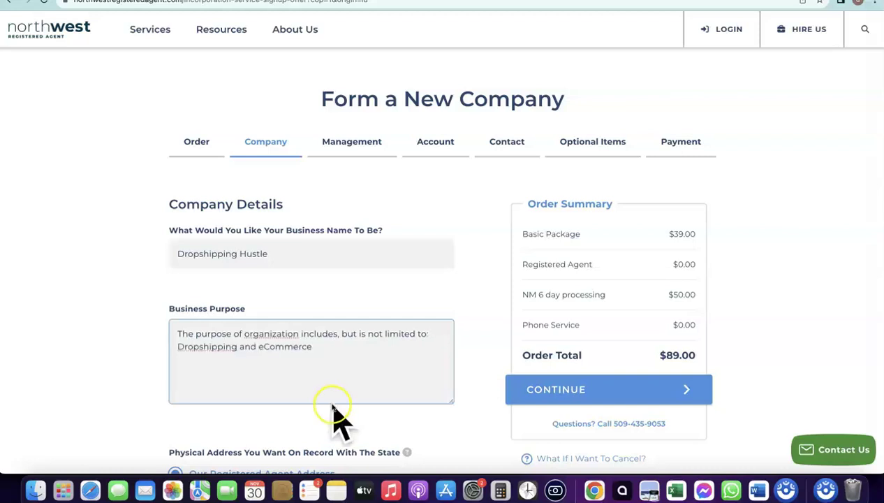
pyautogui.scroll(-1, 364, 273)
pyautogui.scroll(-1, 545, 401)
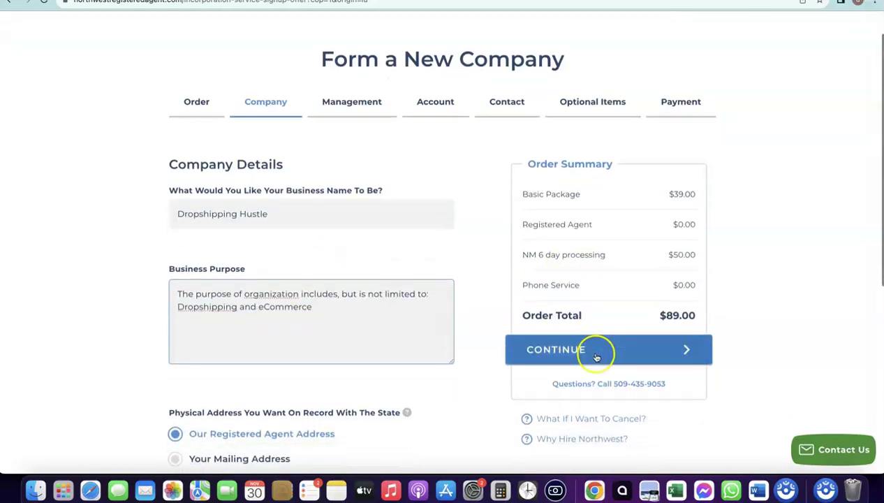
pyautogui.click(595, 354)
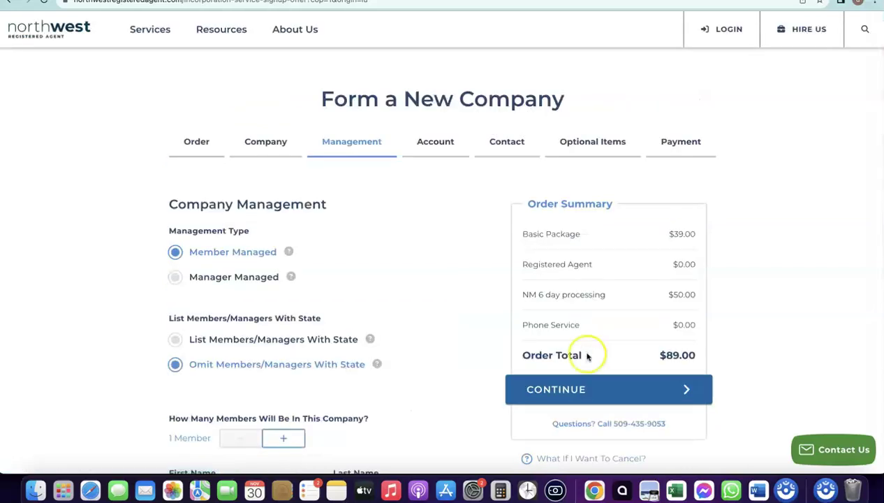
# Select Manager Managed, keeping Omit Members/Managers With State selected.
pyautogui.scroll(-1, 349, 272)
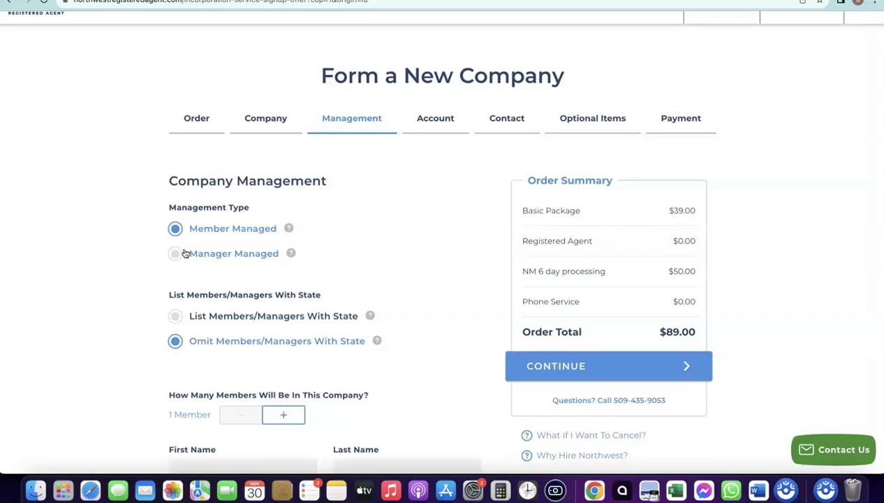
pyautogui.click(176, 255)
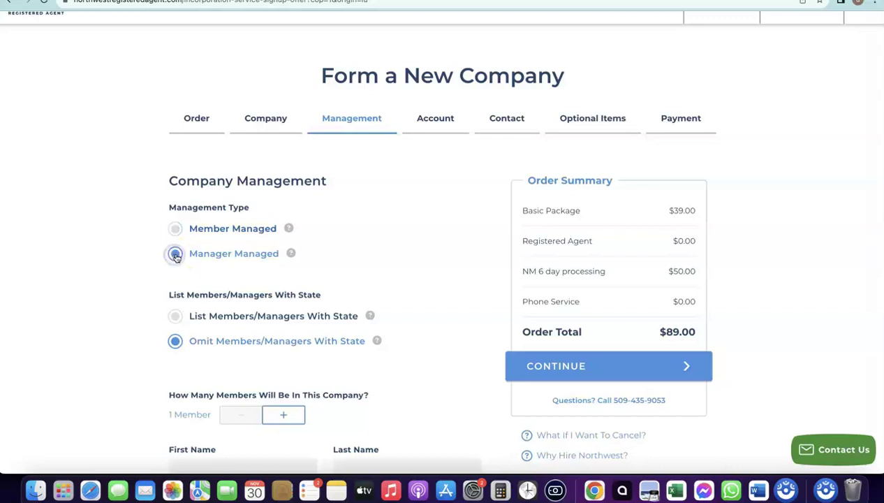
pyautogui.scroll(-1, 300, 238)
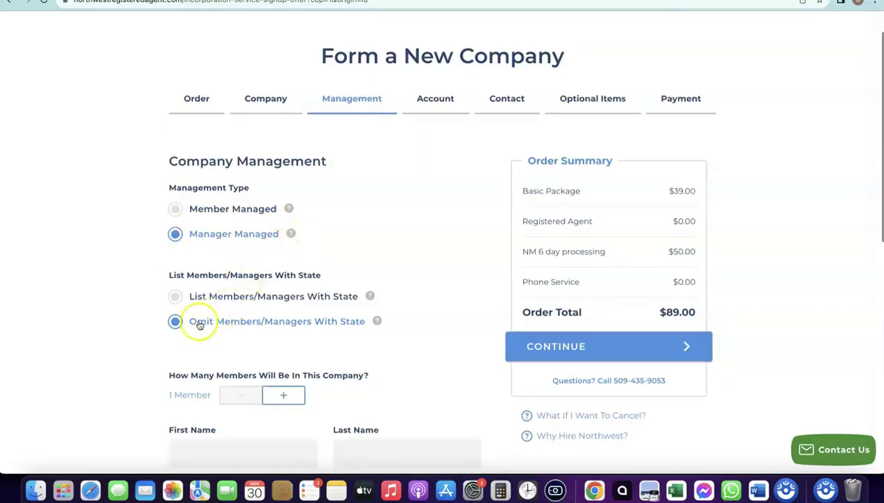
pyautogui.scroll(-1, 210, 279)
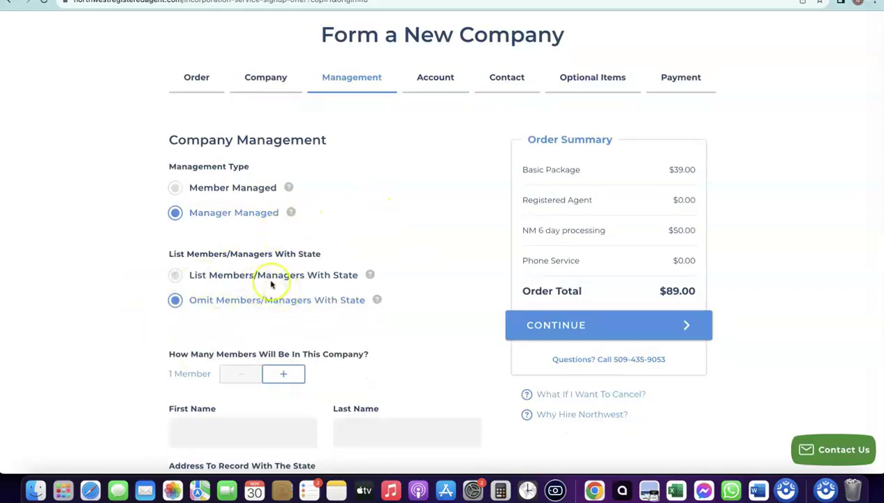
pyautogui.scroll(-5, 351, 251)
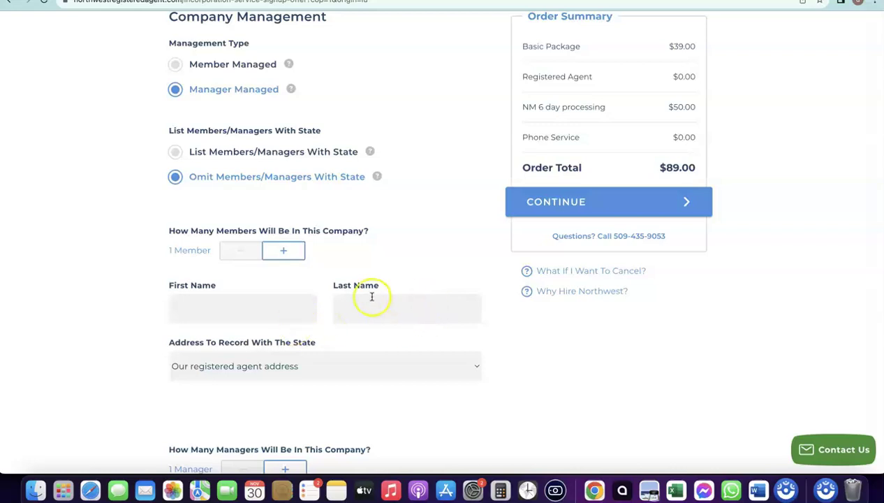
pyautogui.scroll(-2, 367, 296)
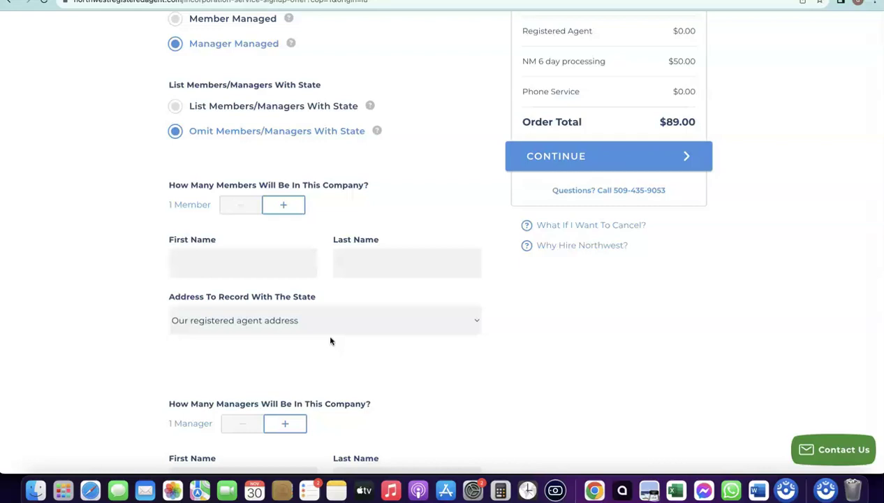
pyautogui.scroll(-5, 331, 341)
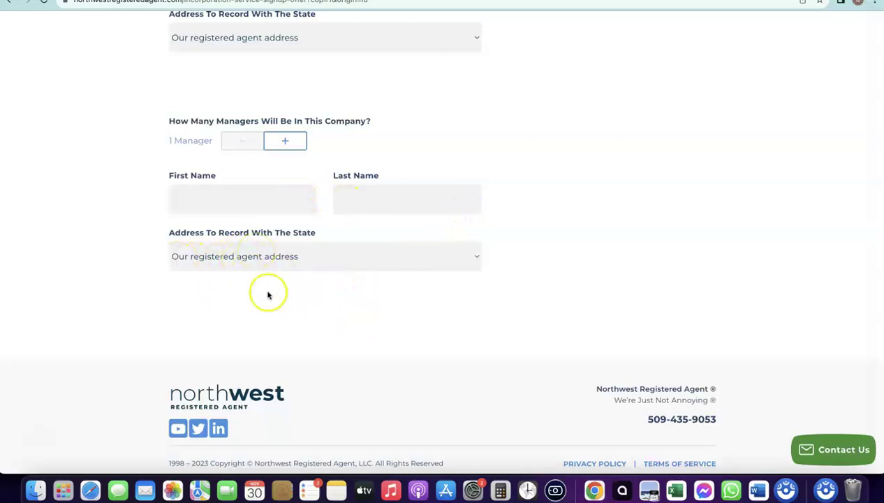
pyautogui.scroll(2, 452, 275)
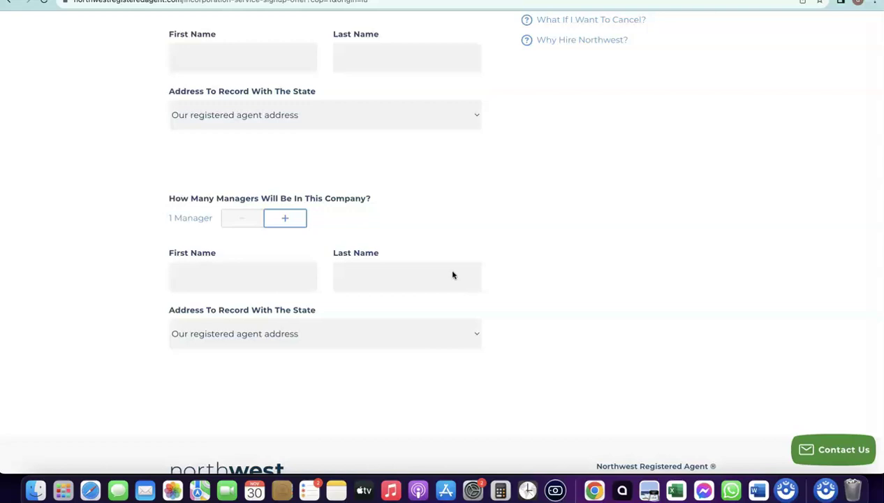
pyautogui.click(360, 210)
pyautogui.scroll(3, 355, 208)
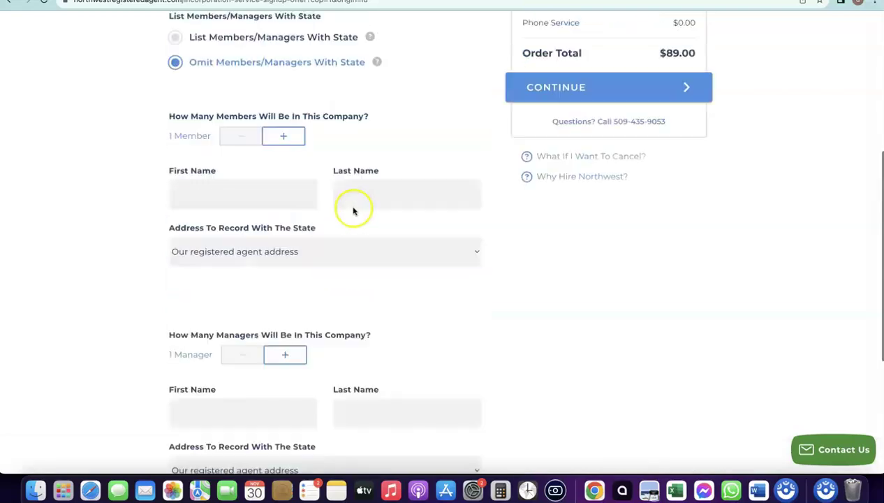